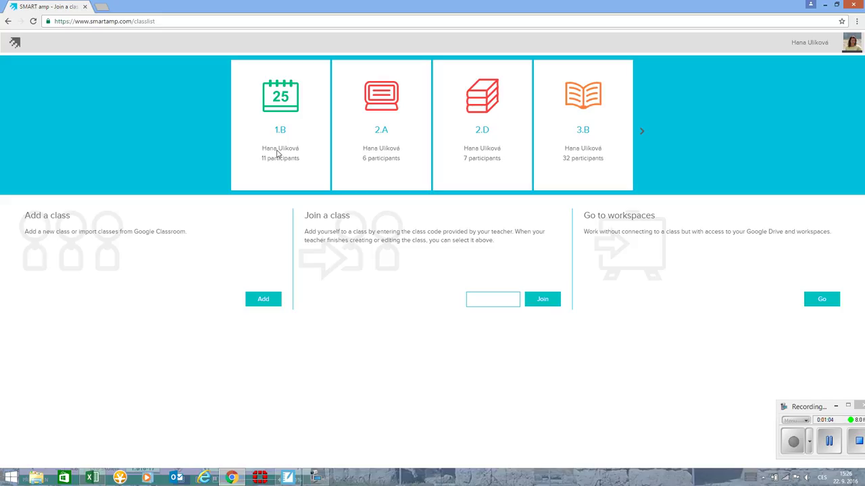
Open class 1.B for editing and delete it permanently
left_click(277, 154)
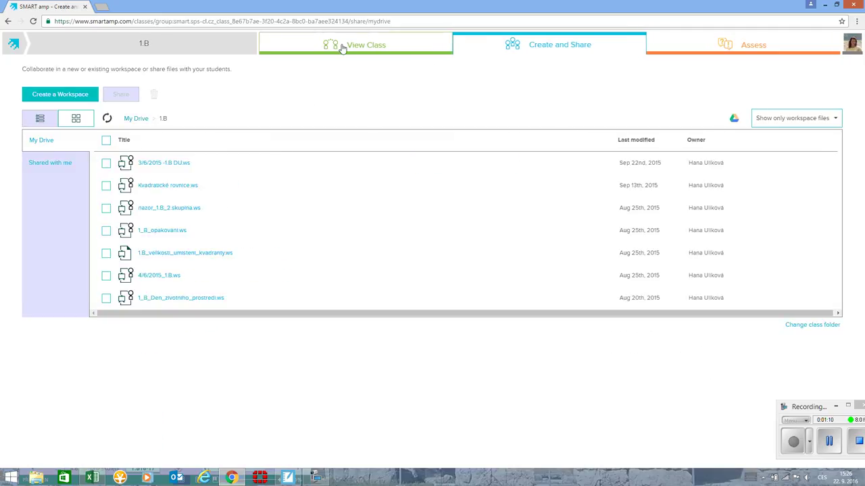
left_click(369, 52)
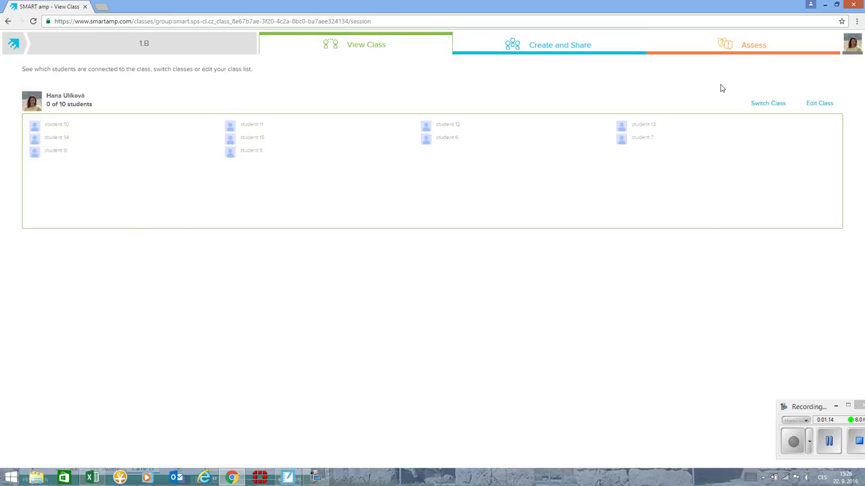
left_click(817, 106)
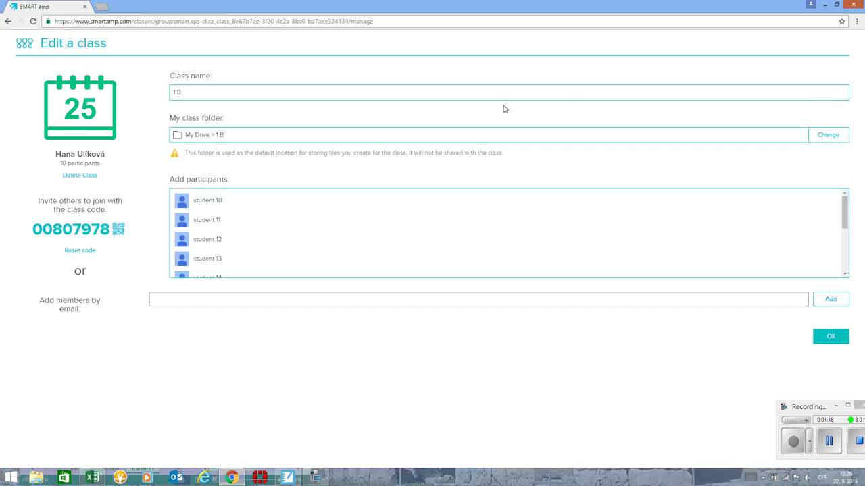
left_click(74, 177)
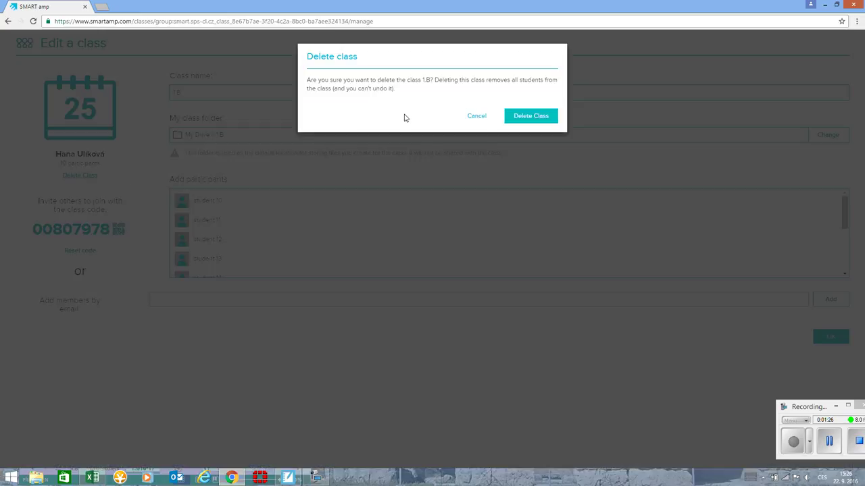
left_click(526, 119)
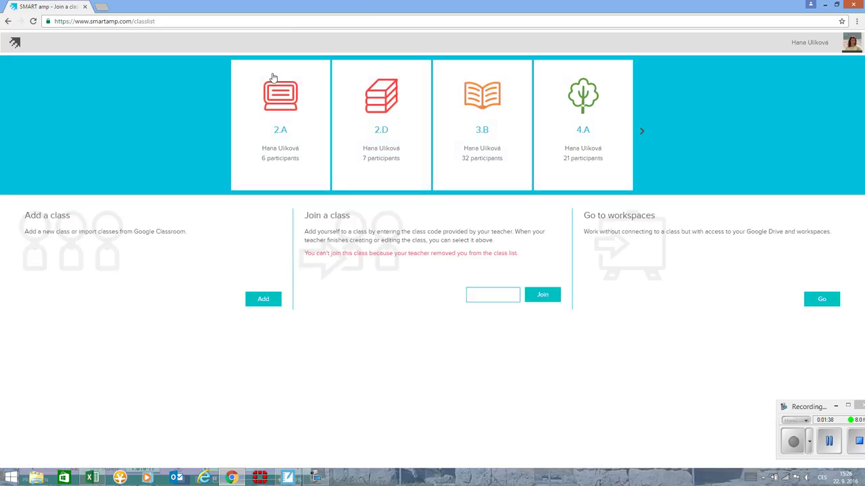
Look through the existing classes and create a new class named 1.B
left_click(643, 132)
left_click(644, 132)
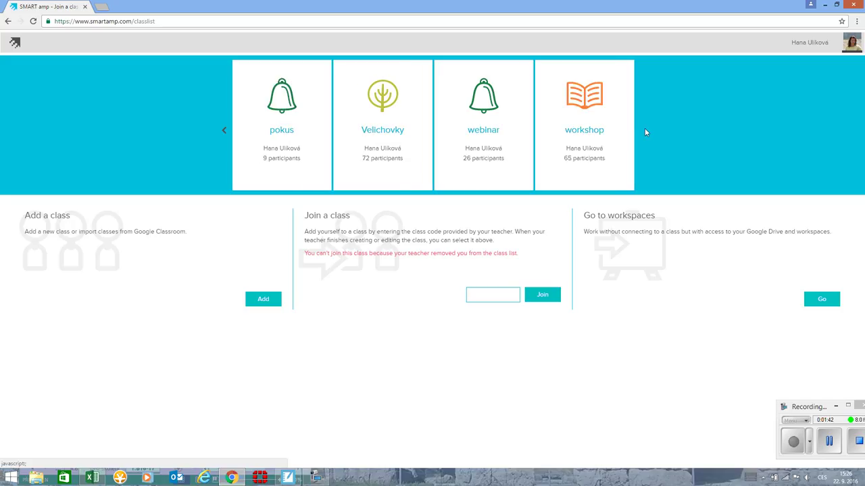
left_click(221, 132)
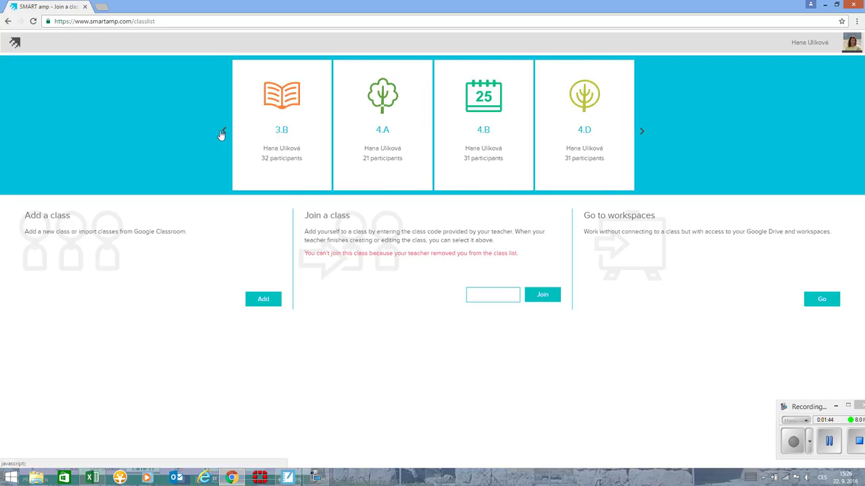
left_click(221, 132)
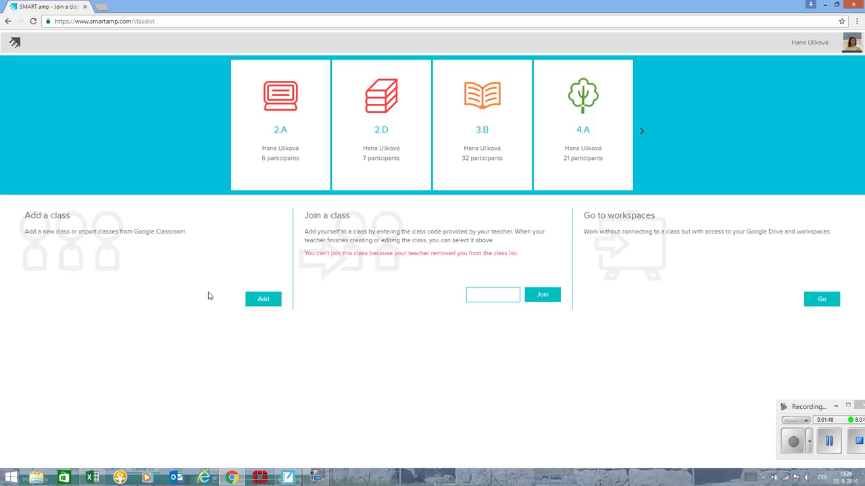
left_click(259, 304)
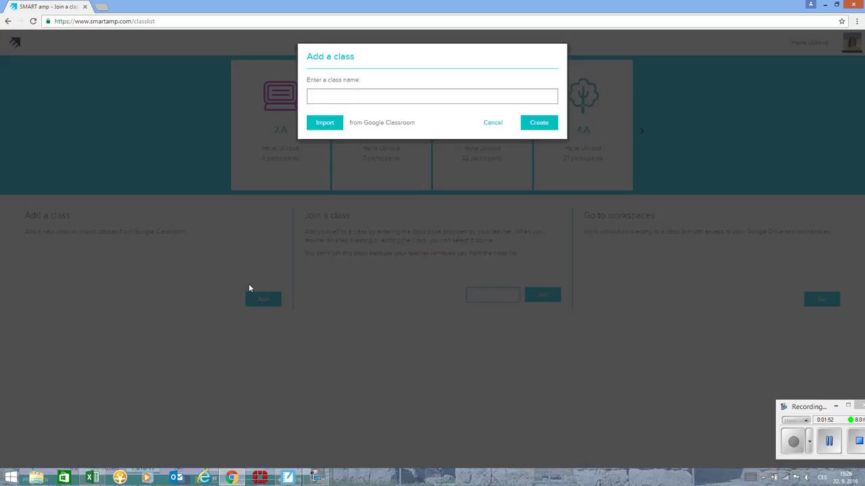
left_click(326, 93)
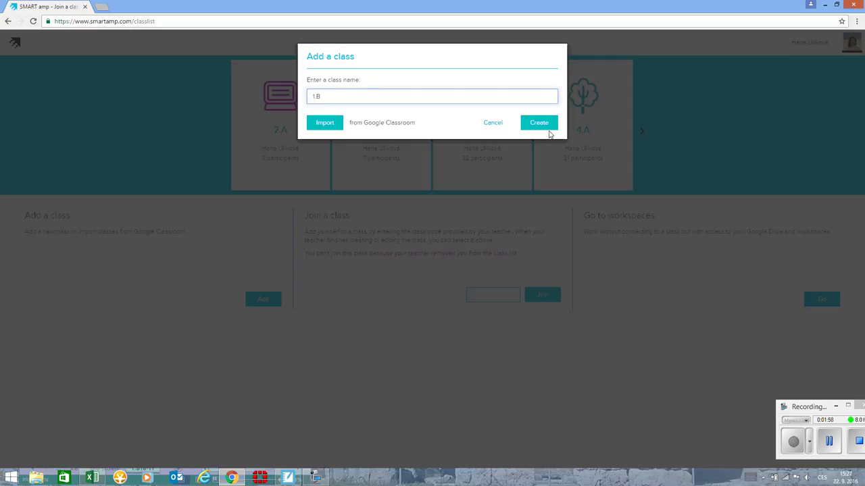
left_click(535, 123)
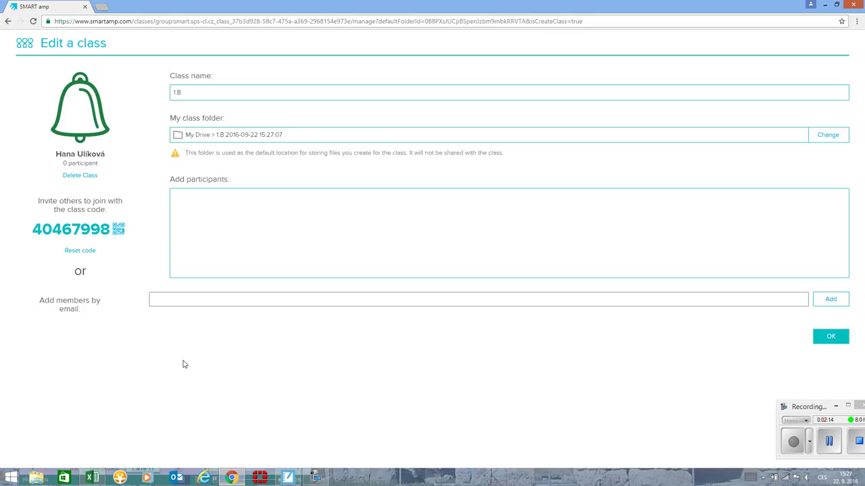
Copy the student e-mail addresses in D1:D30 of Excel sheet 1.B16-17 and paste them as members to add to class 1.B
left_click(97, 480)
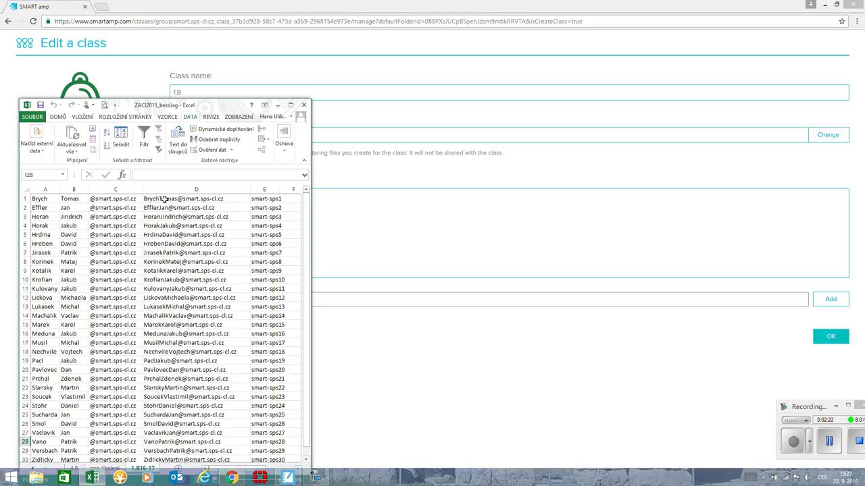
left_click_drag(163, 199, 160, 459)
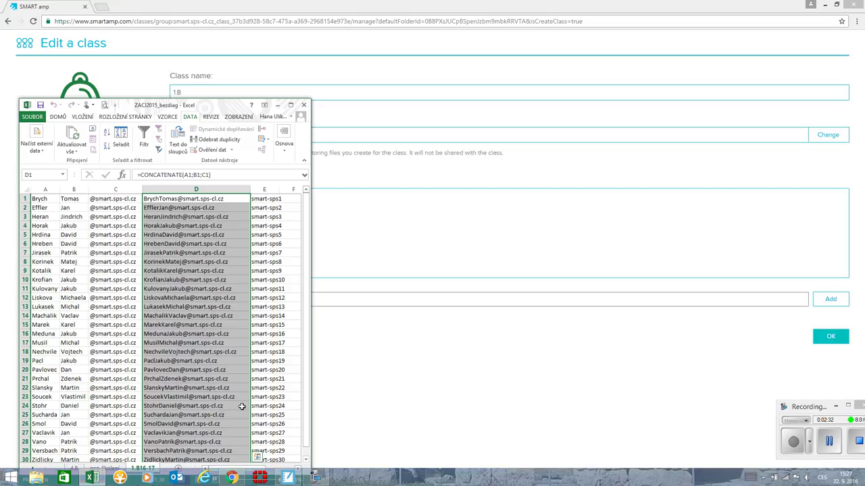
key("ctrl+c")
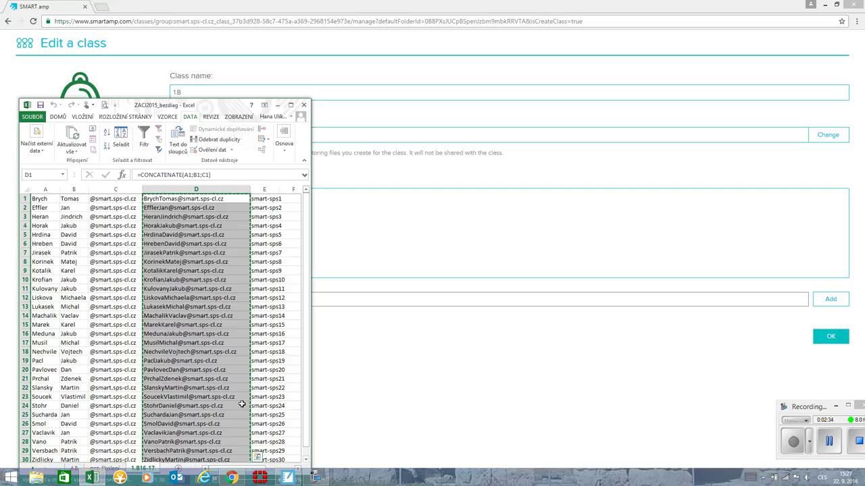
left_click(331, 301)
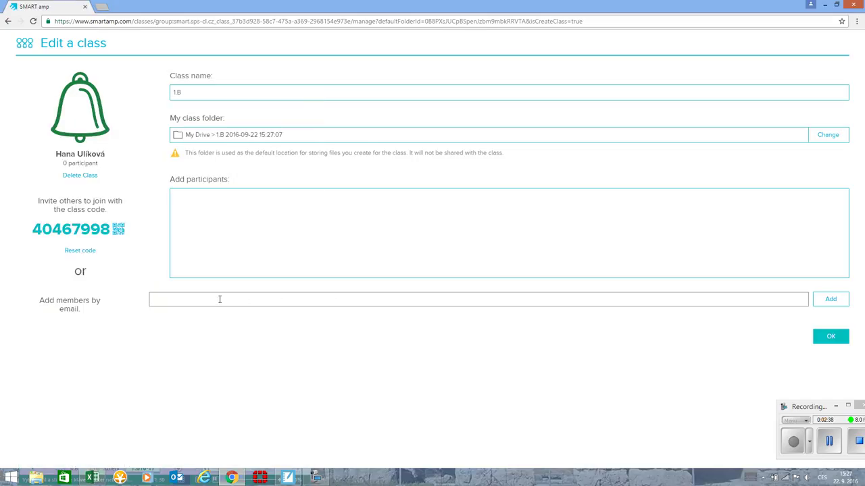
key("ctrl+v")
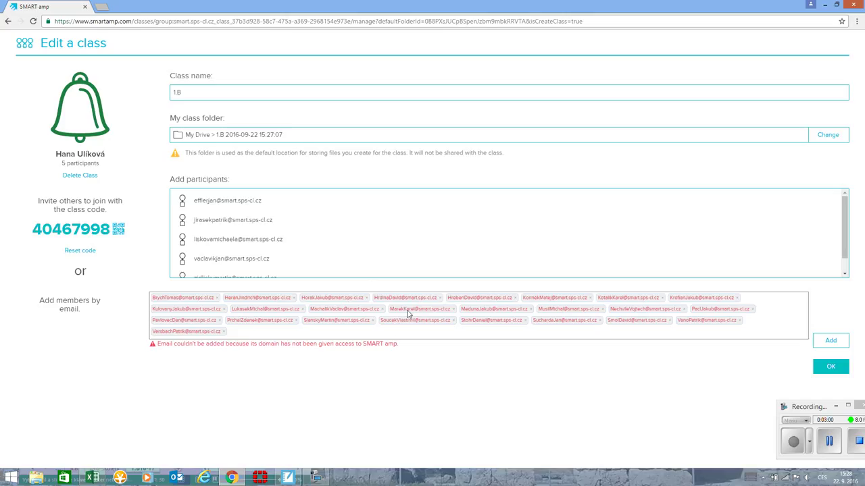
Resubmit the rejected e-mail addresses until every student is a participant, and save class 1.B
left_click(831, 343)
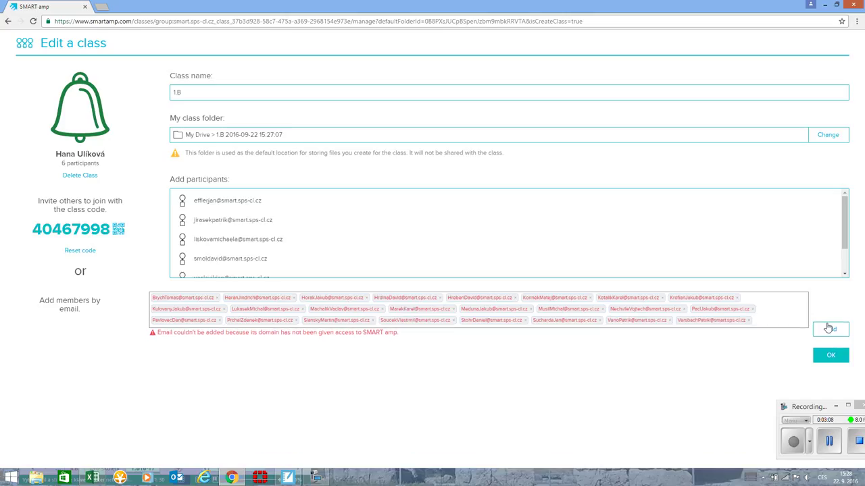
left_click(830, 331)
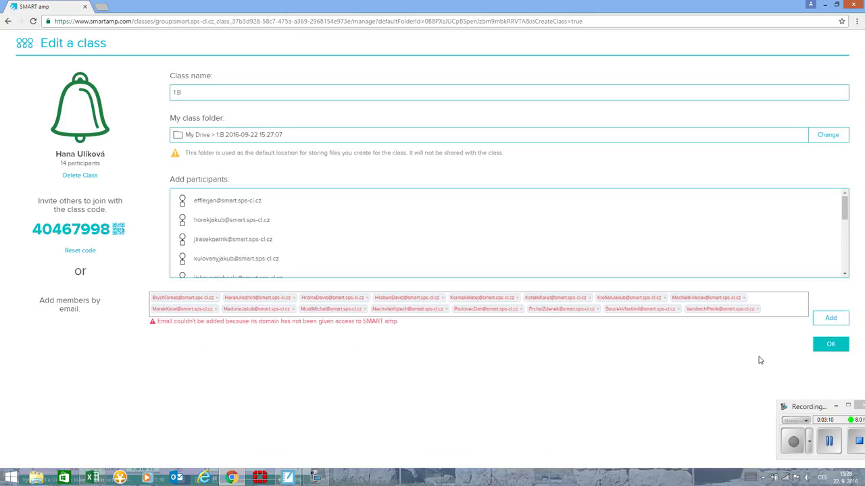
left_click(830, 318)
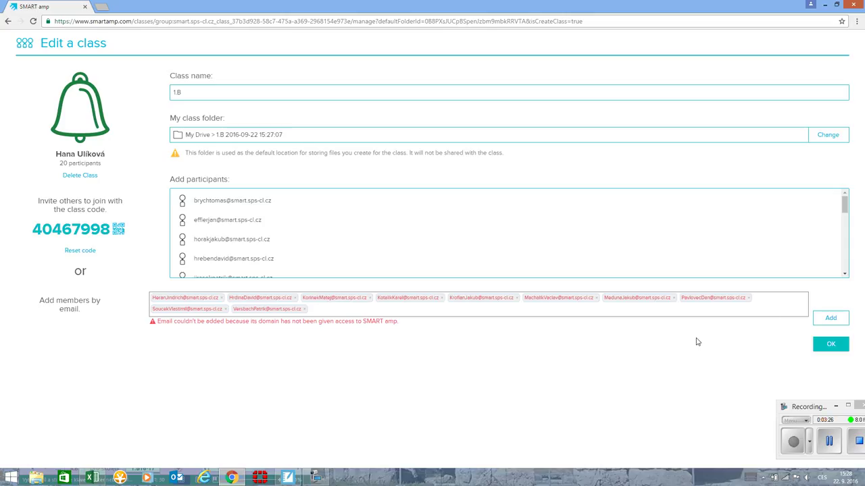
left_click(829, 323)
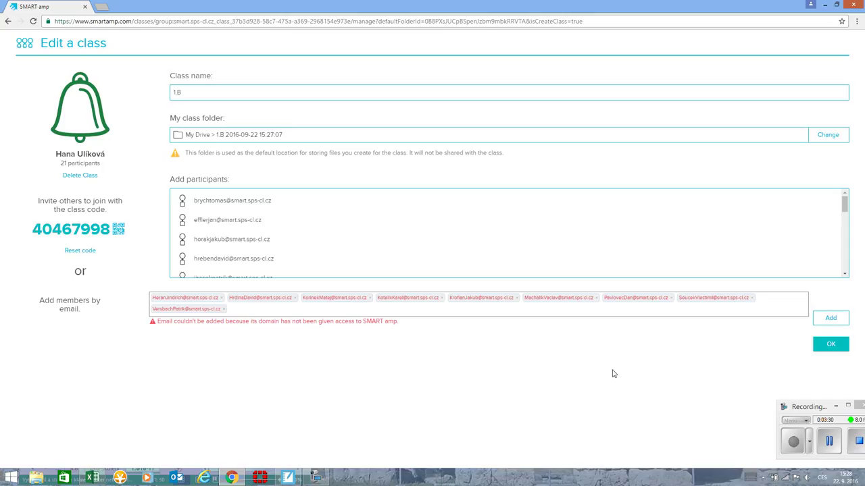
left_click(824, 319)
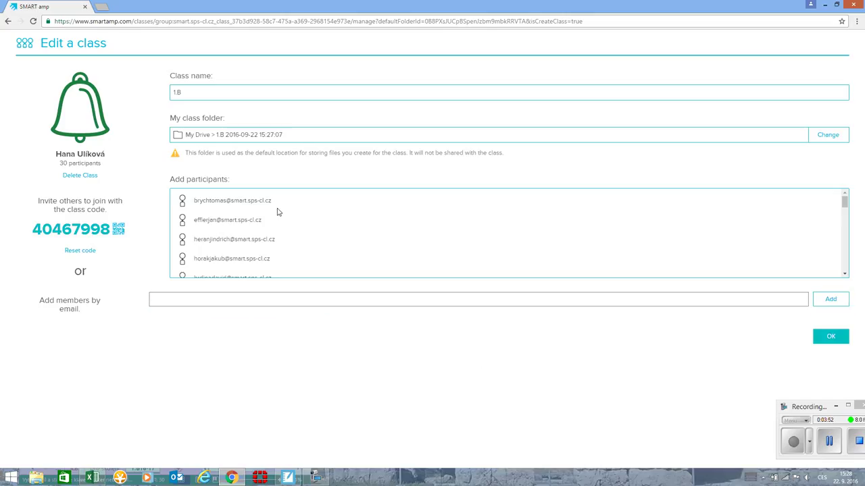
mouse_move(845, 202)
left_mouse_down()
mouse_move(843, 266)
mouse_move(844, 196)
left_mouse_up()
left_click(834, 339)
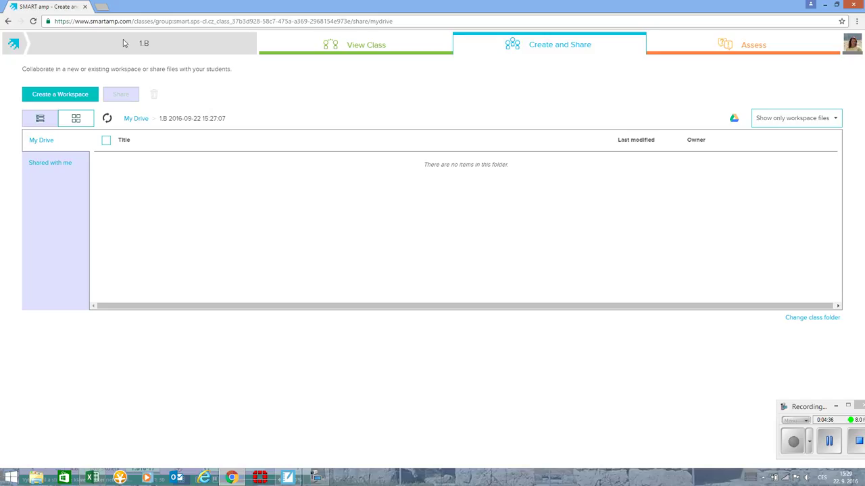
Review the student roster and edit settings of class 1.B, and return to the class list
left_click(363, 51)
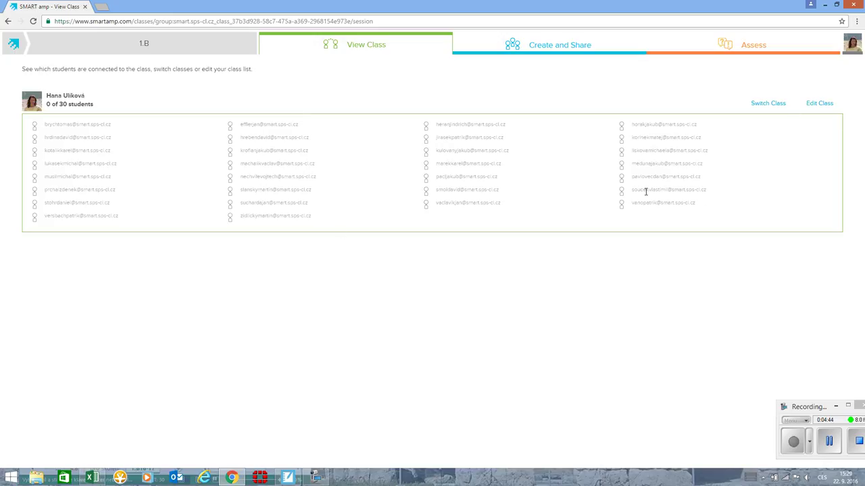
left_click(818, 105)
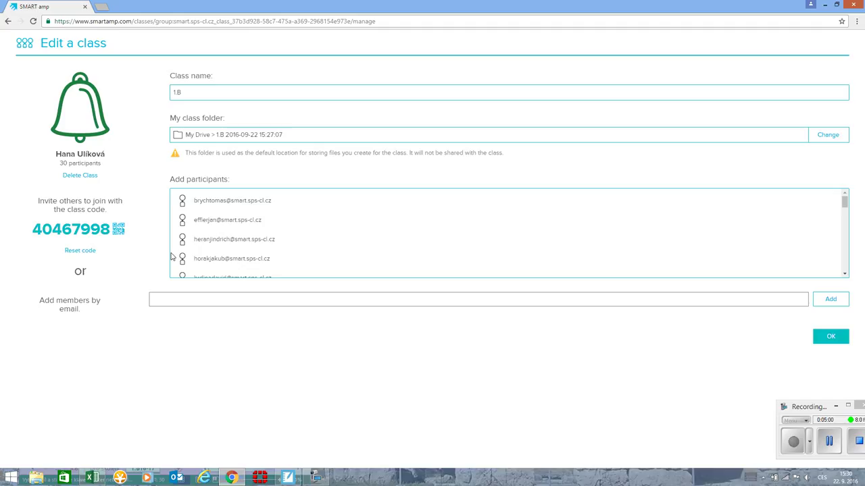
left_click(834, 337)
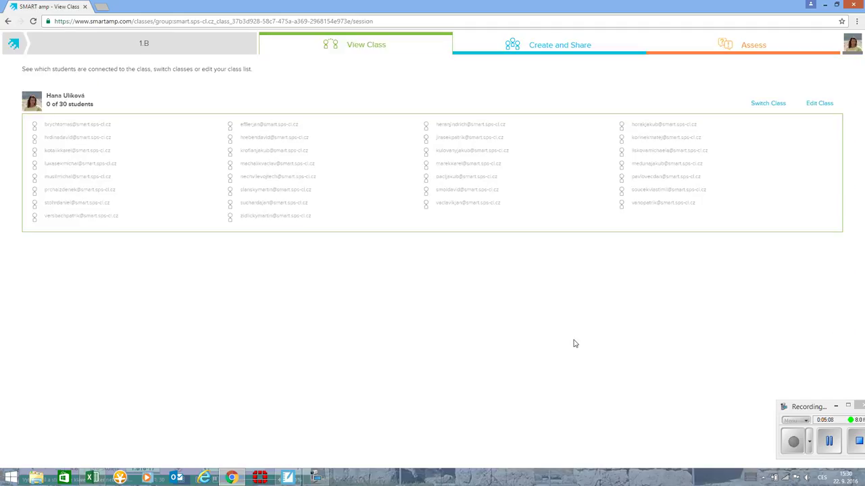
left_click(14, 49)
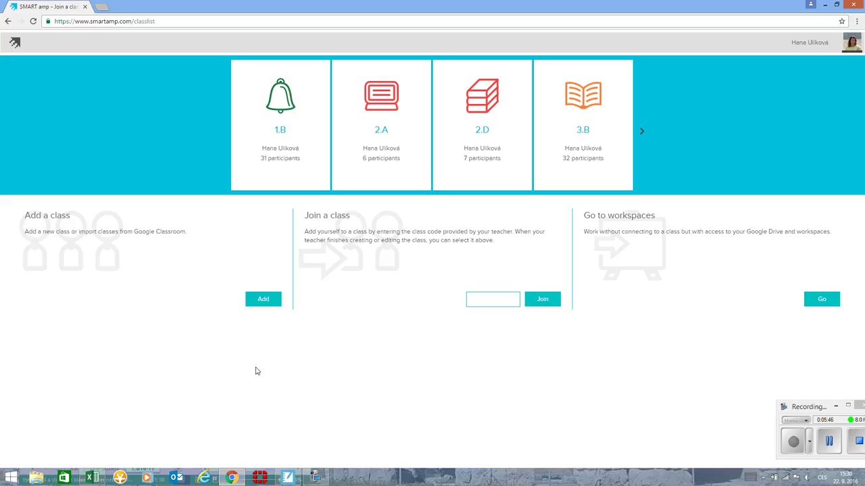
Switch to the Smart amp_pripravy presentation in SMART Notebook and advance to page 25
left_click(288, 478)
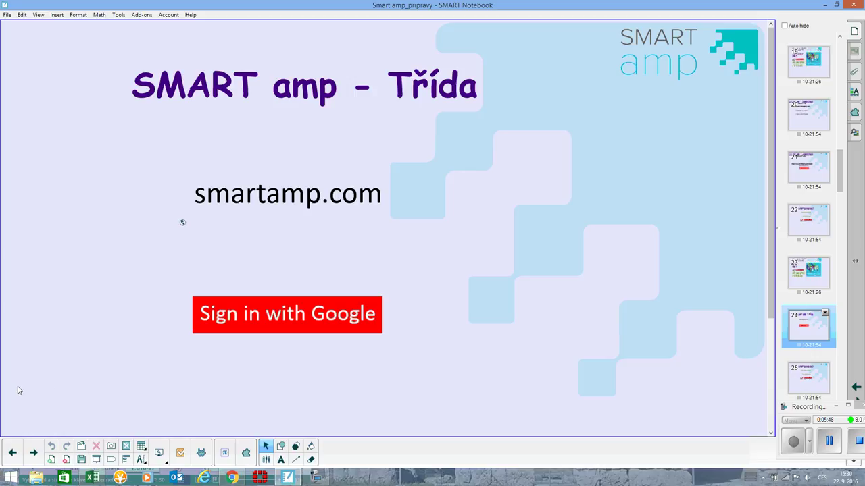
left_click(33, 454)
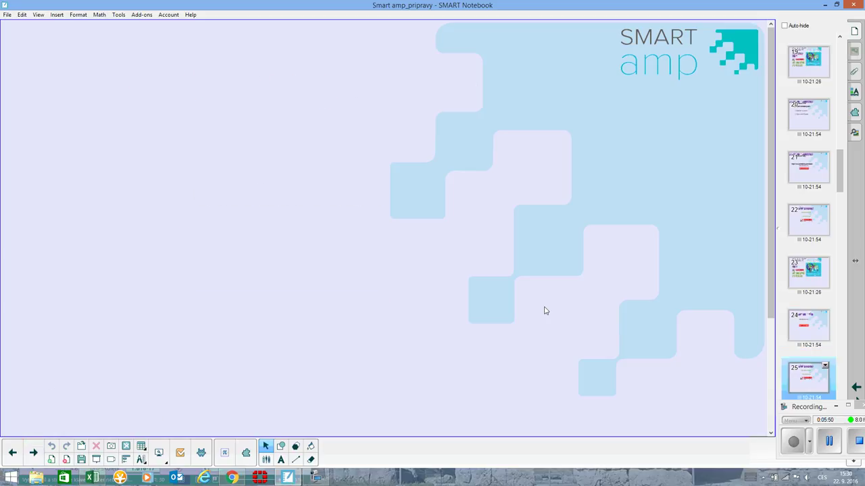